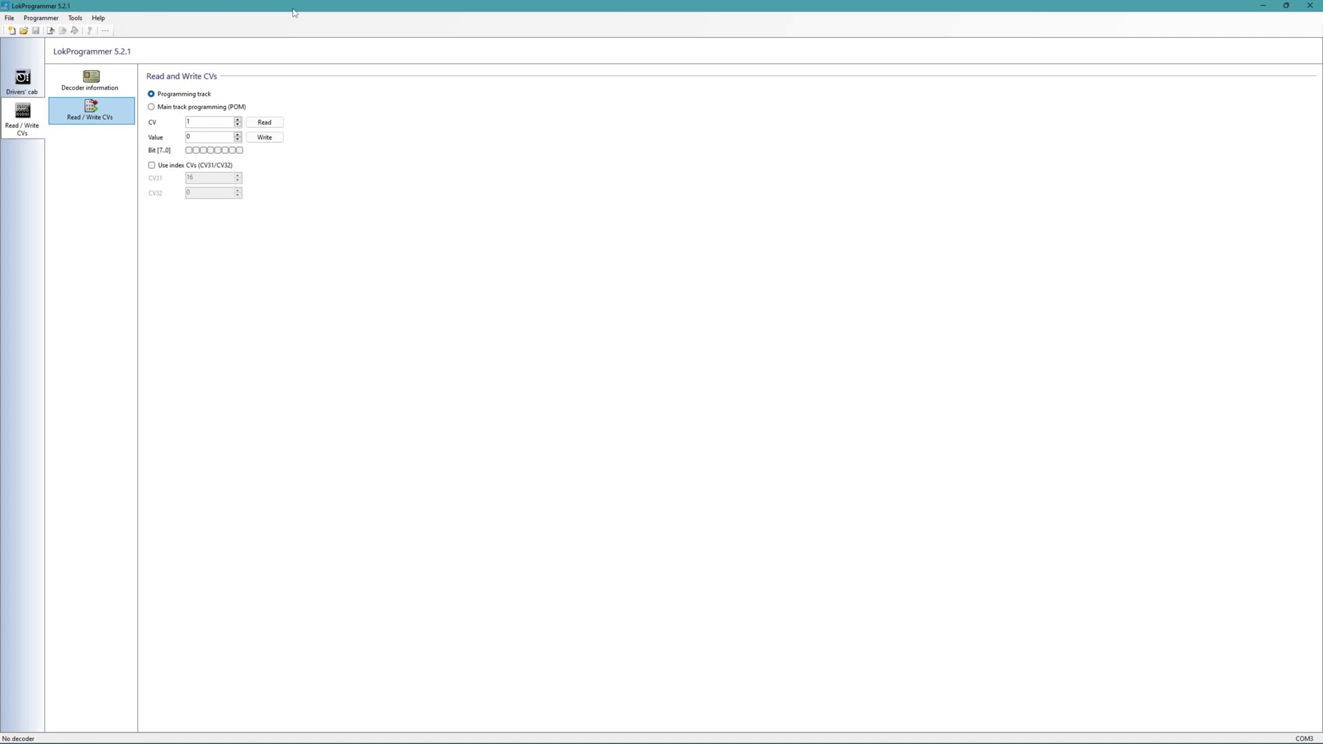
# - Open the recent project BNSF 9647.esux
pyautogui.click(10, 19)
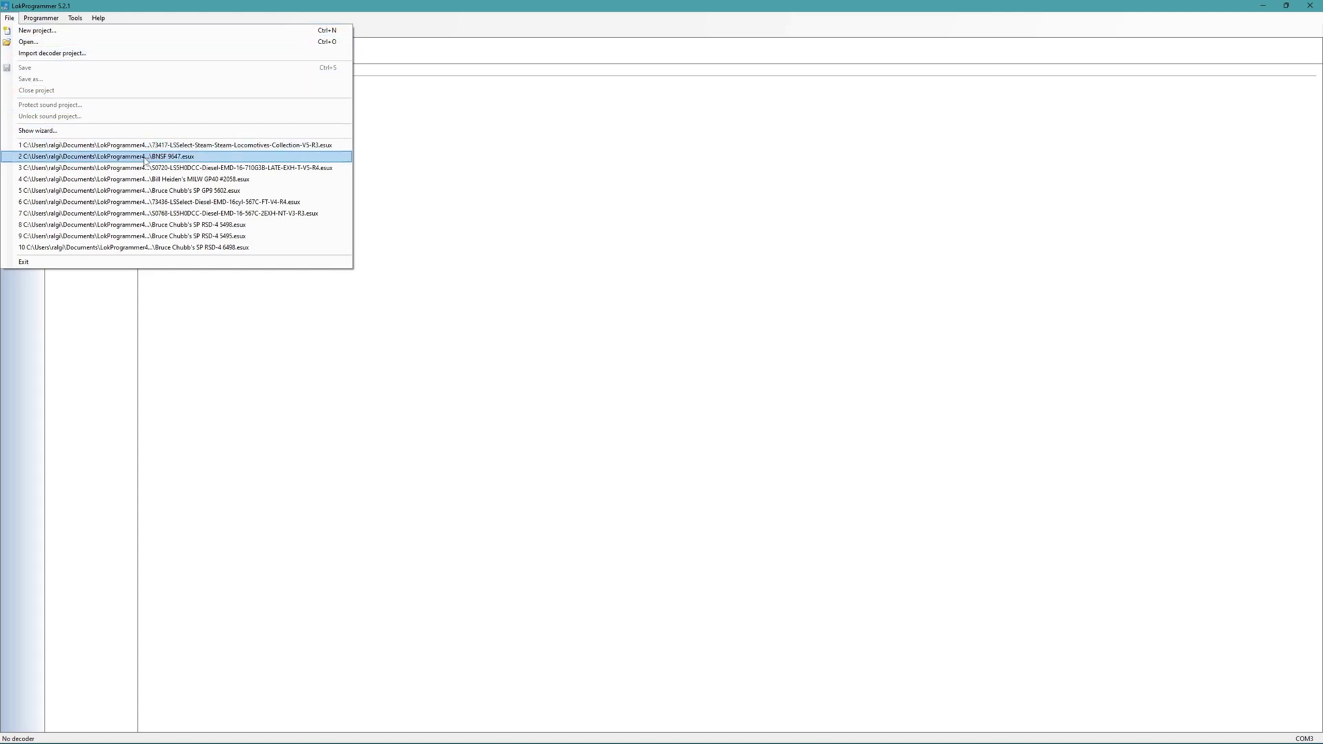
pyautogui.click(227, 158)
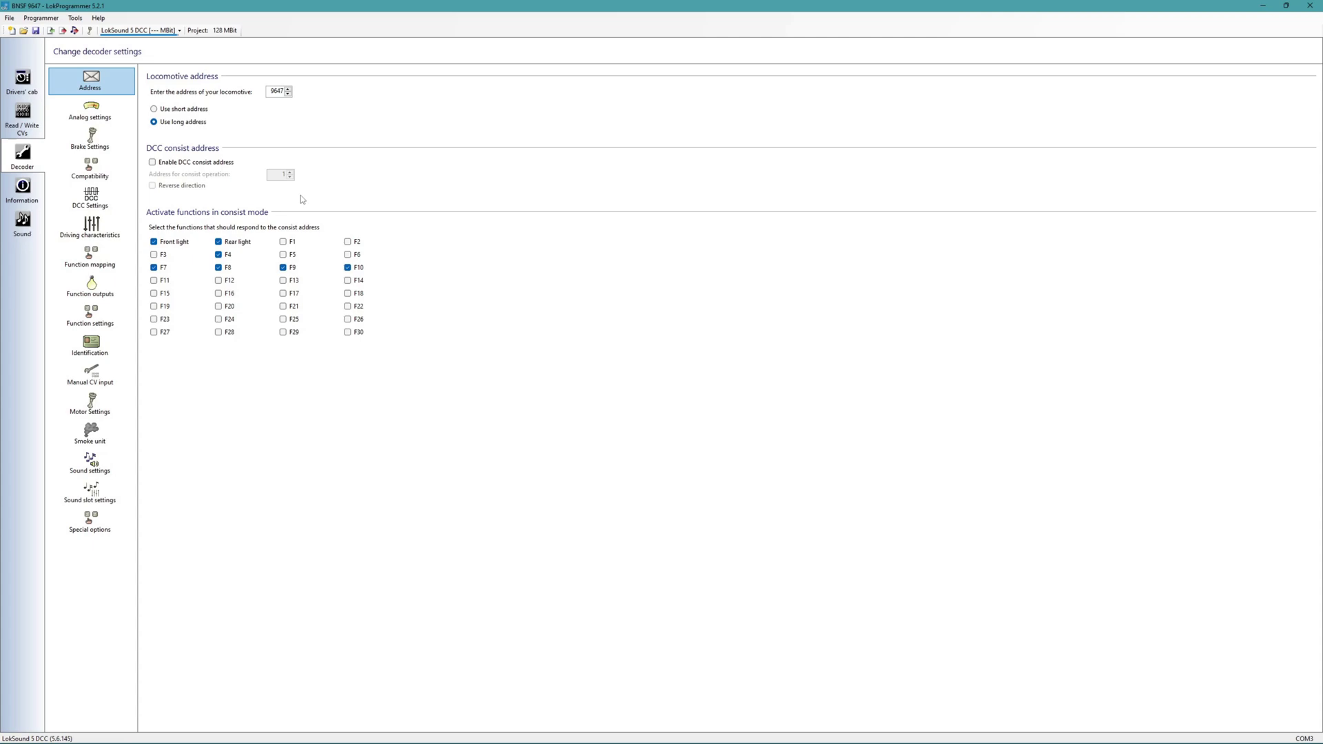
# - Turn off the Grade crossing function on the AUX1 left and AUX2 right ditch light outputs
pyautogui.click(93, 283)
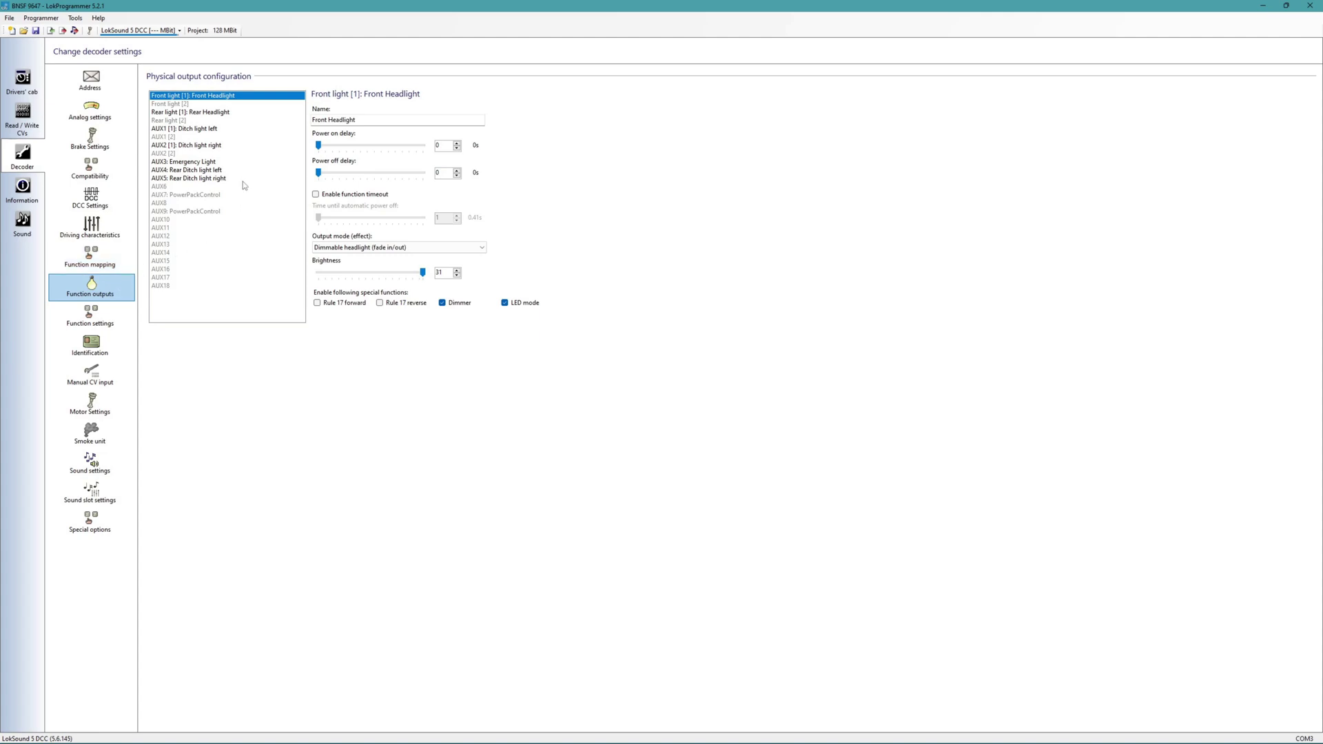
pyautogui.click(192, 130)
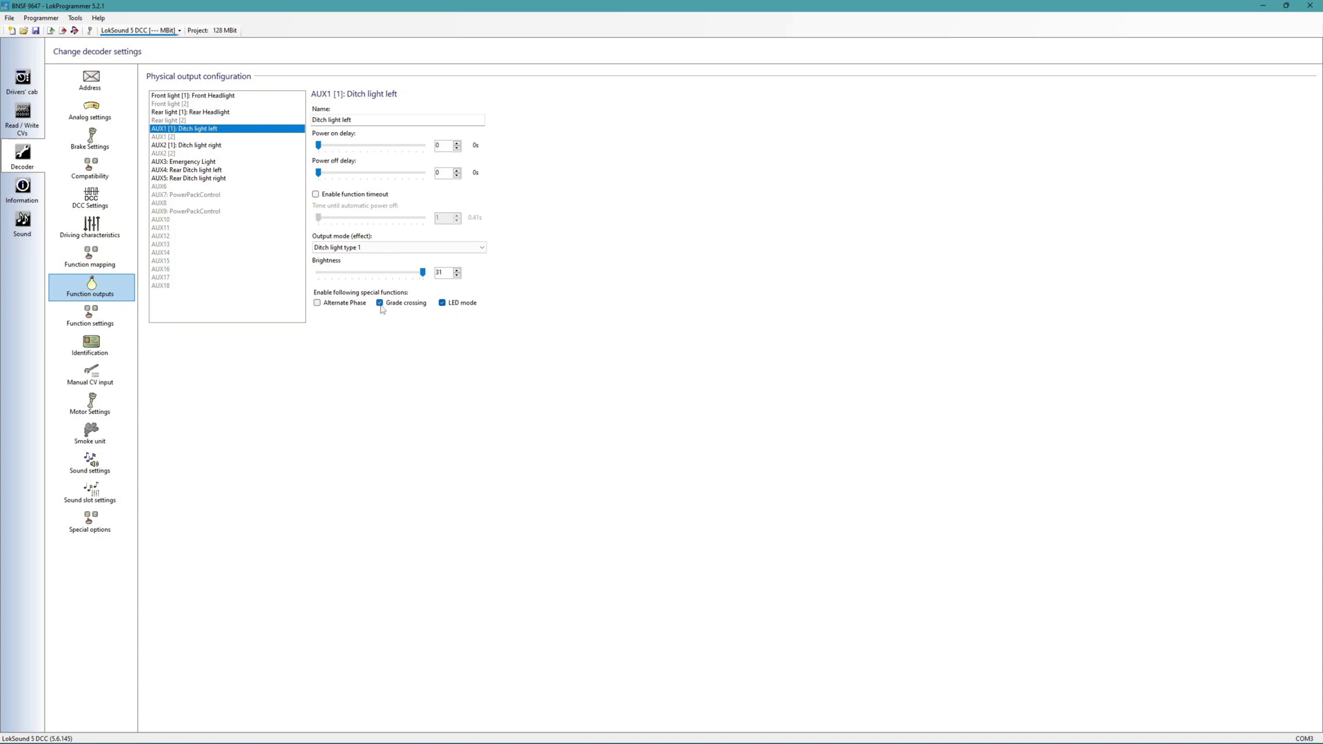
pyautogui.click(187, 146)
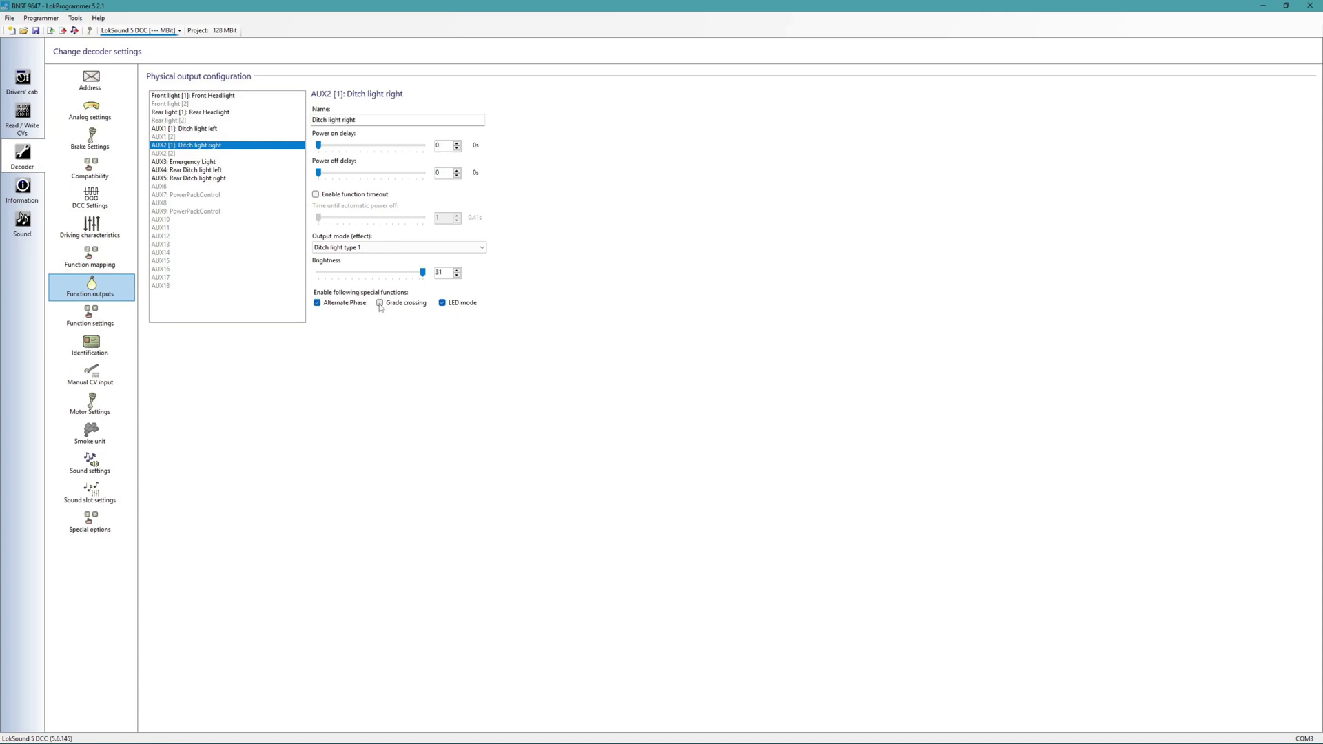
# - Check the logical function mapped to F2 in the function mapping, and return to the function outputs
pyautogui.click(110, 257)
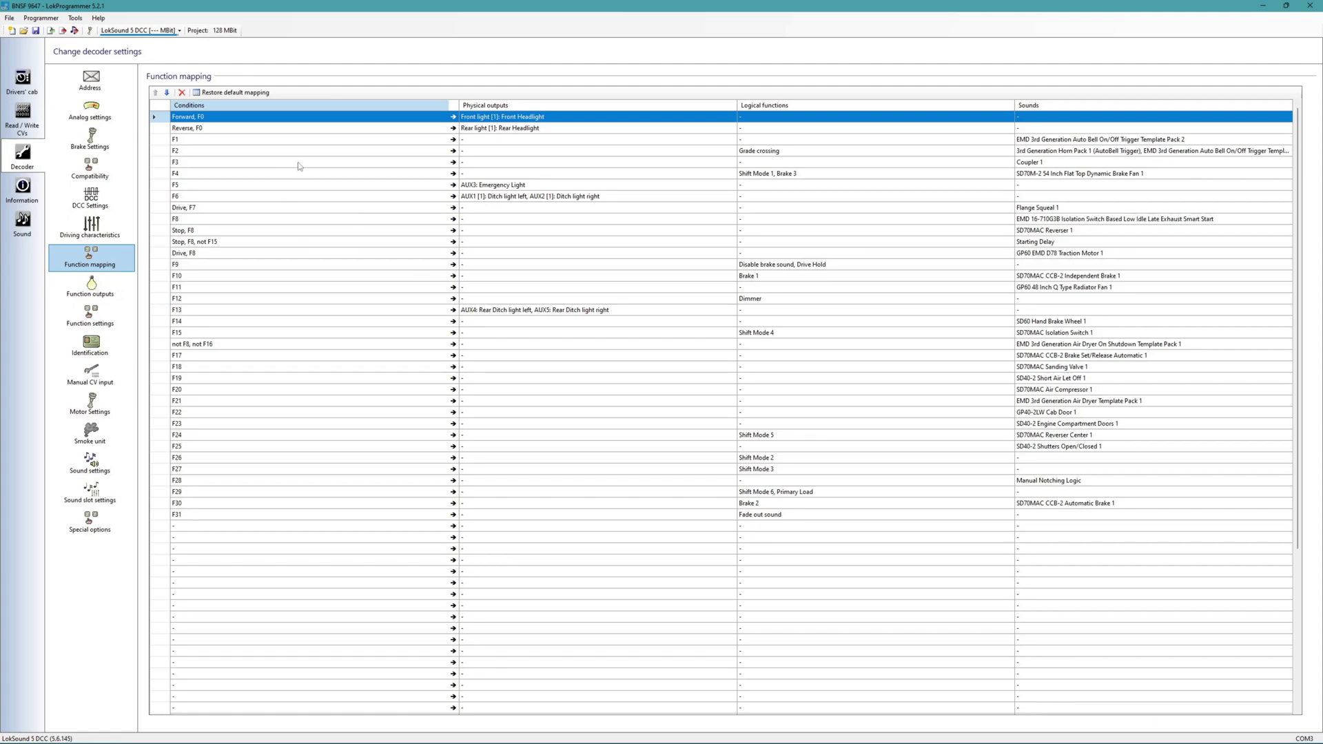
pyautogui.click(817, 154)
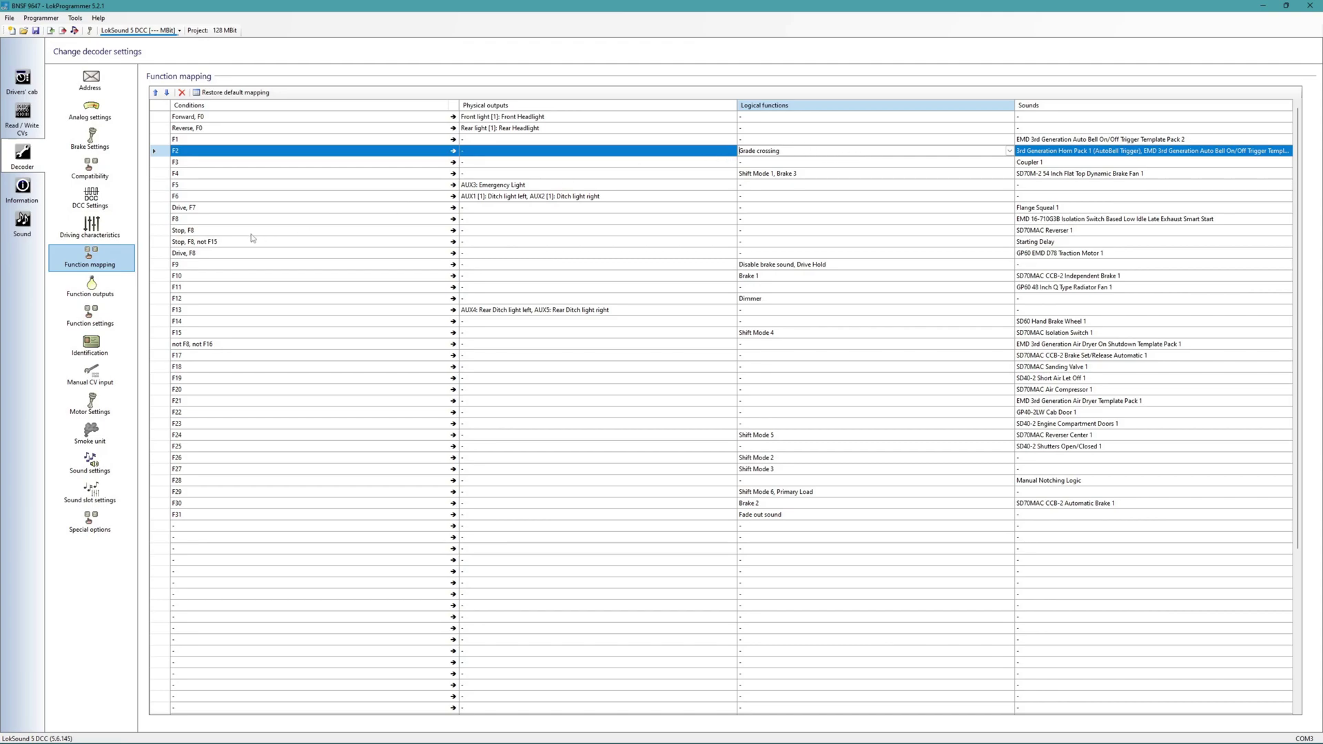
pyautogui.click(110, 288)
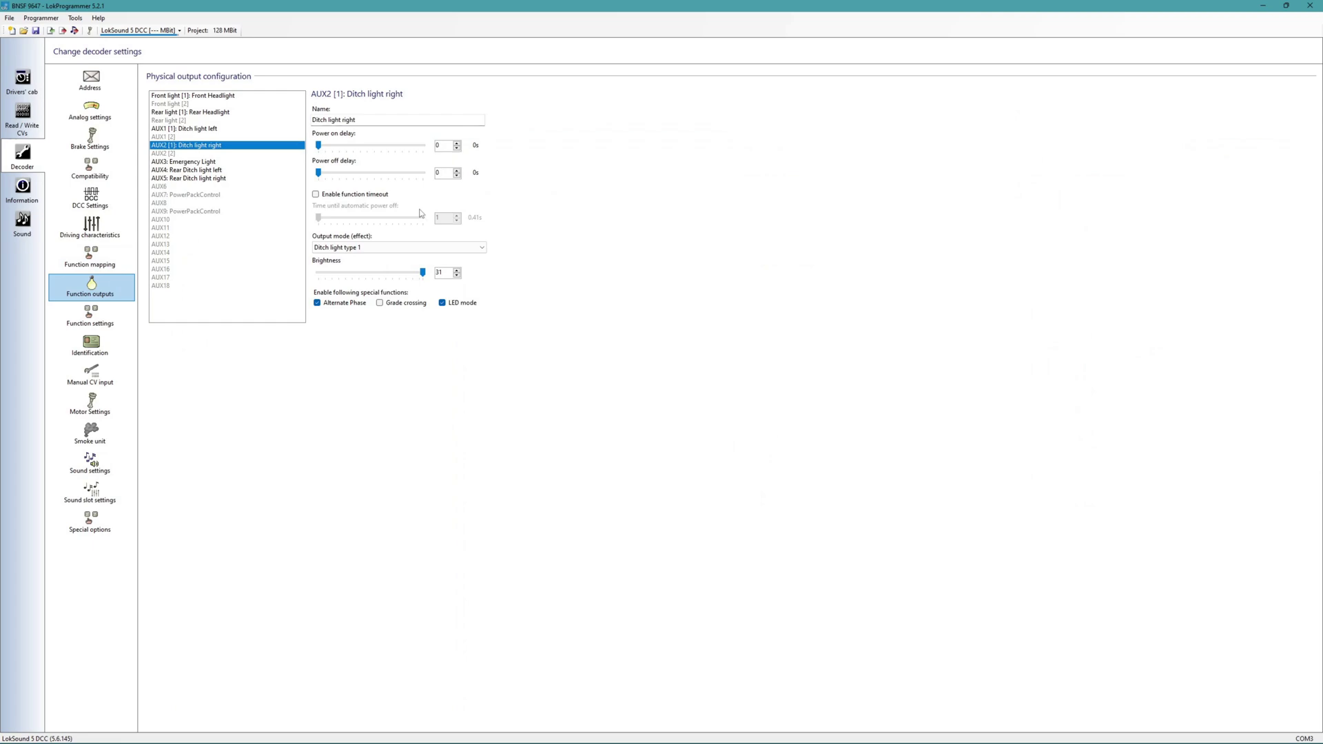
# - Display the changed CVs resulting from the ditch light edits, and close the list after reading it
pyautogui.click(82, 19)
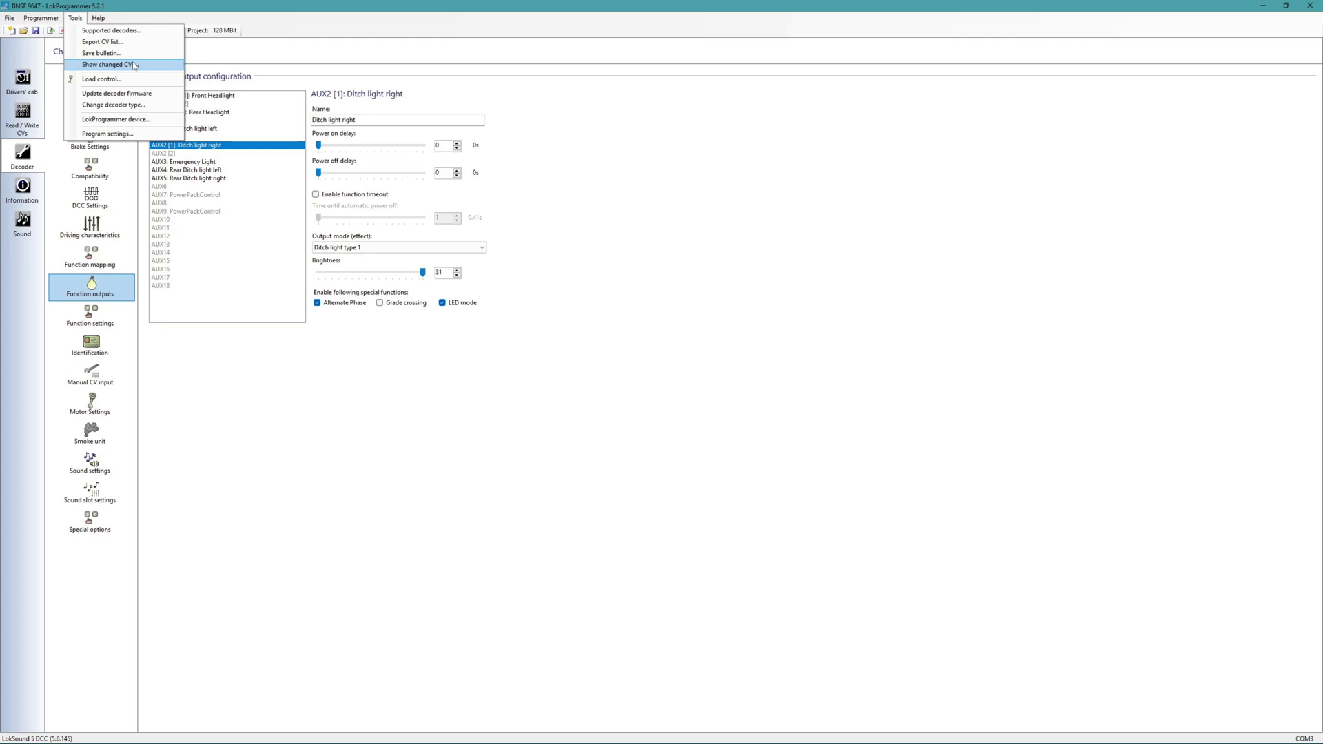
pyautogui.click(191, 75)
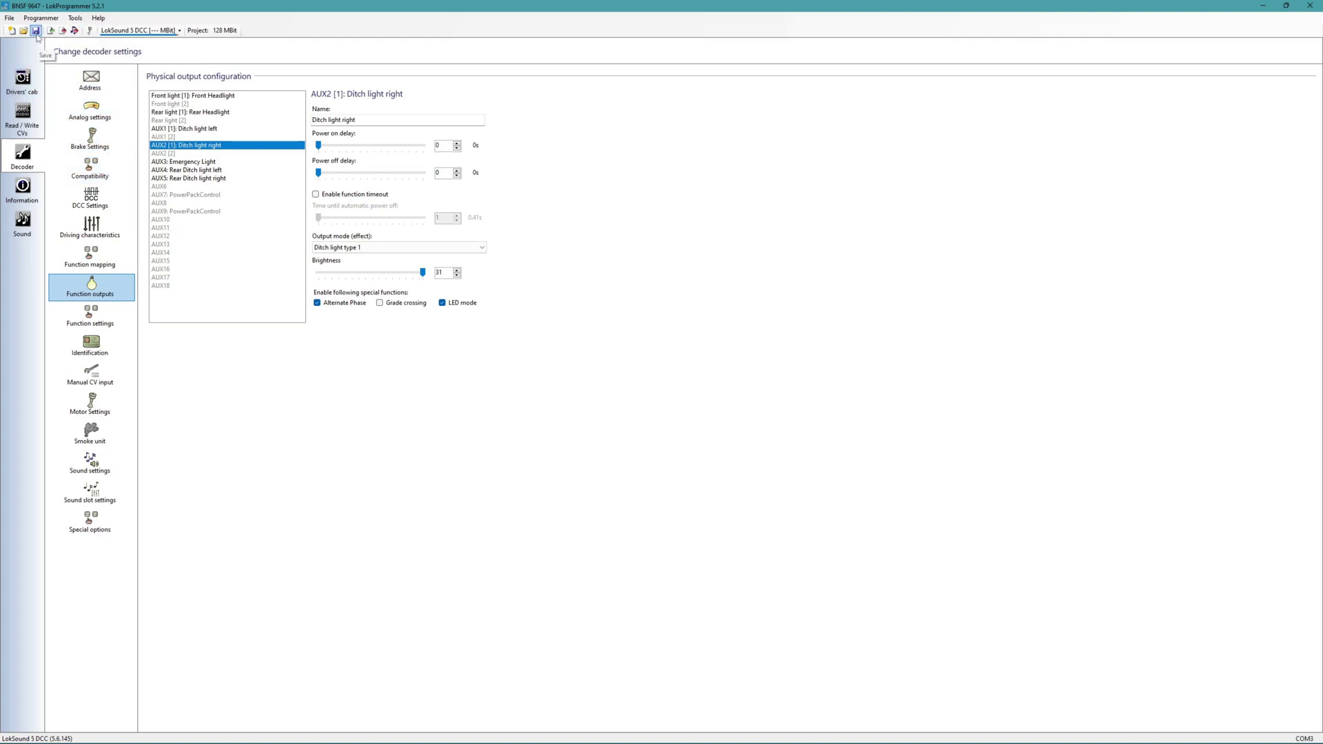
pyautogui.click(75, 18)
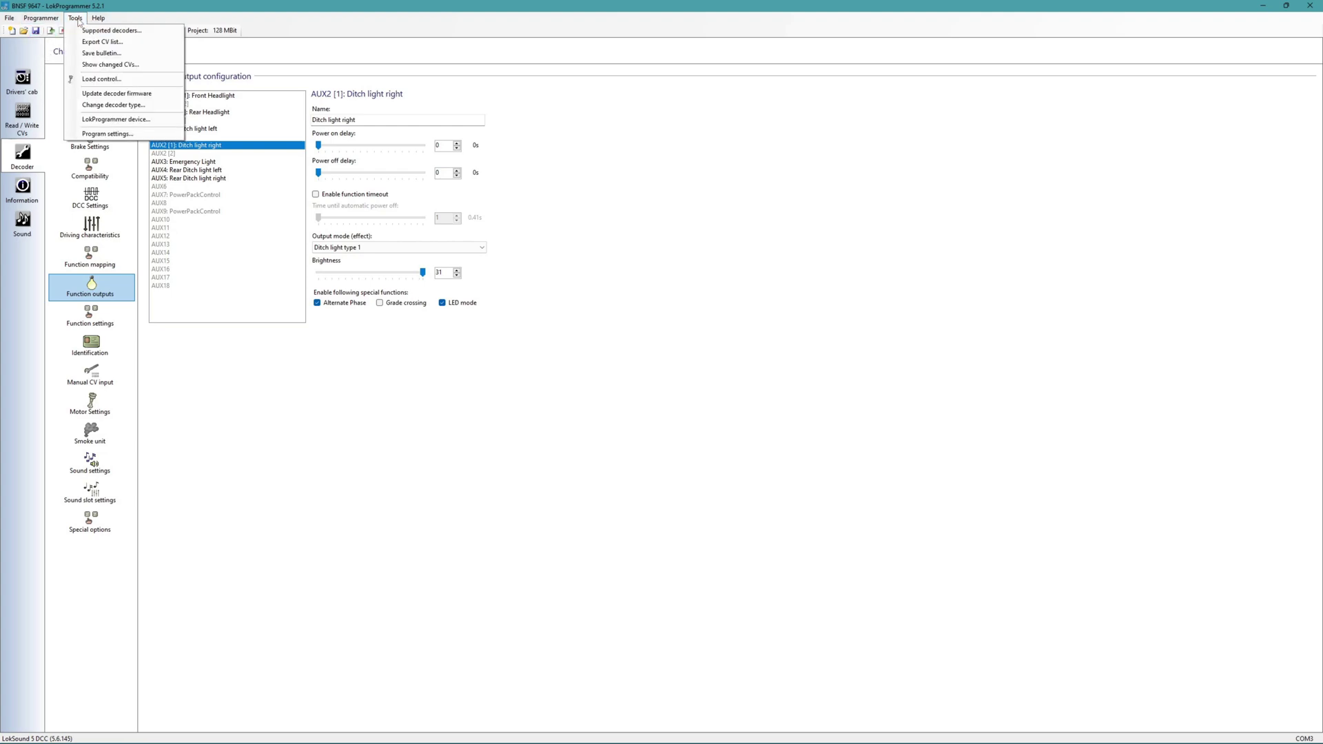
pyautogui.click(131, 68)
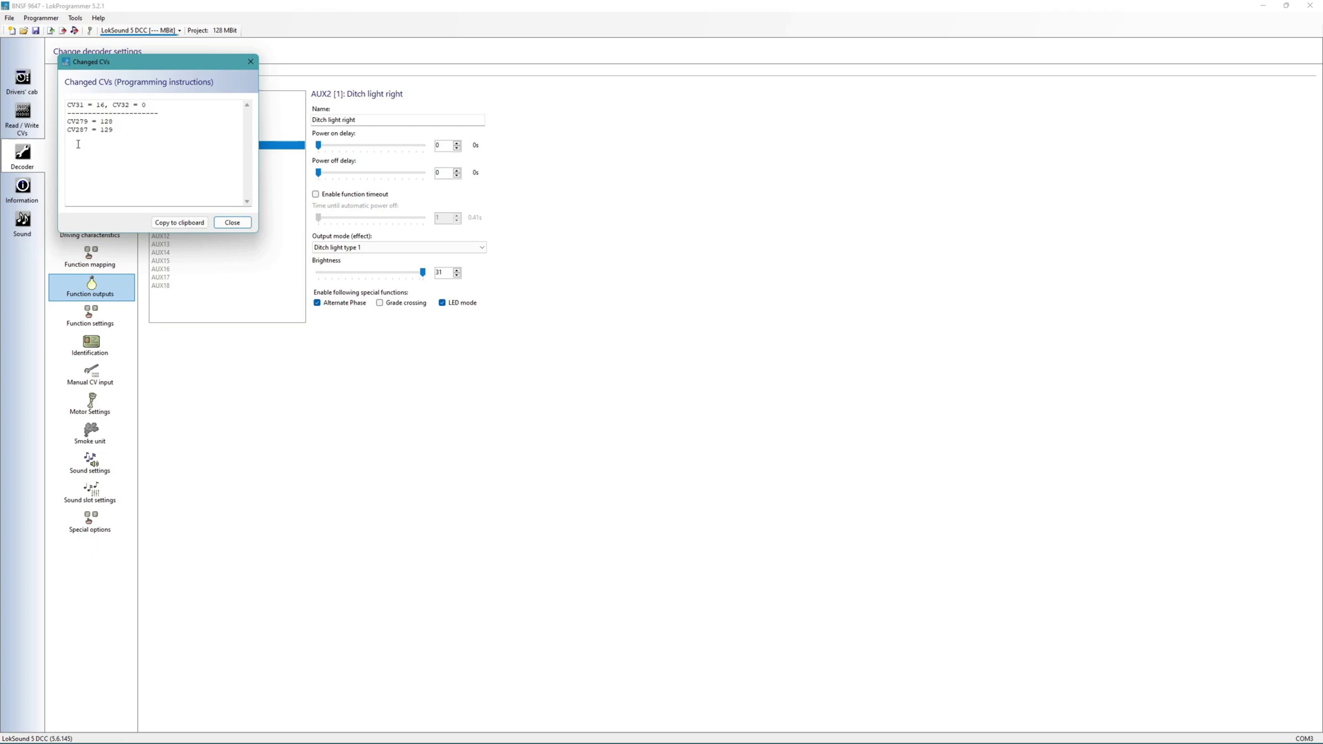
pyautogui.click(234, 223)
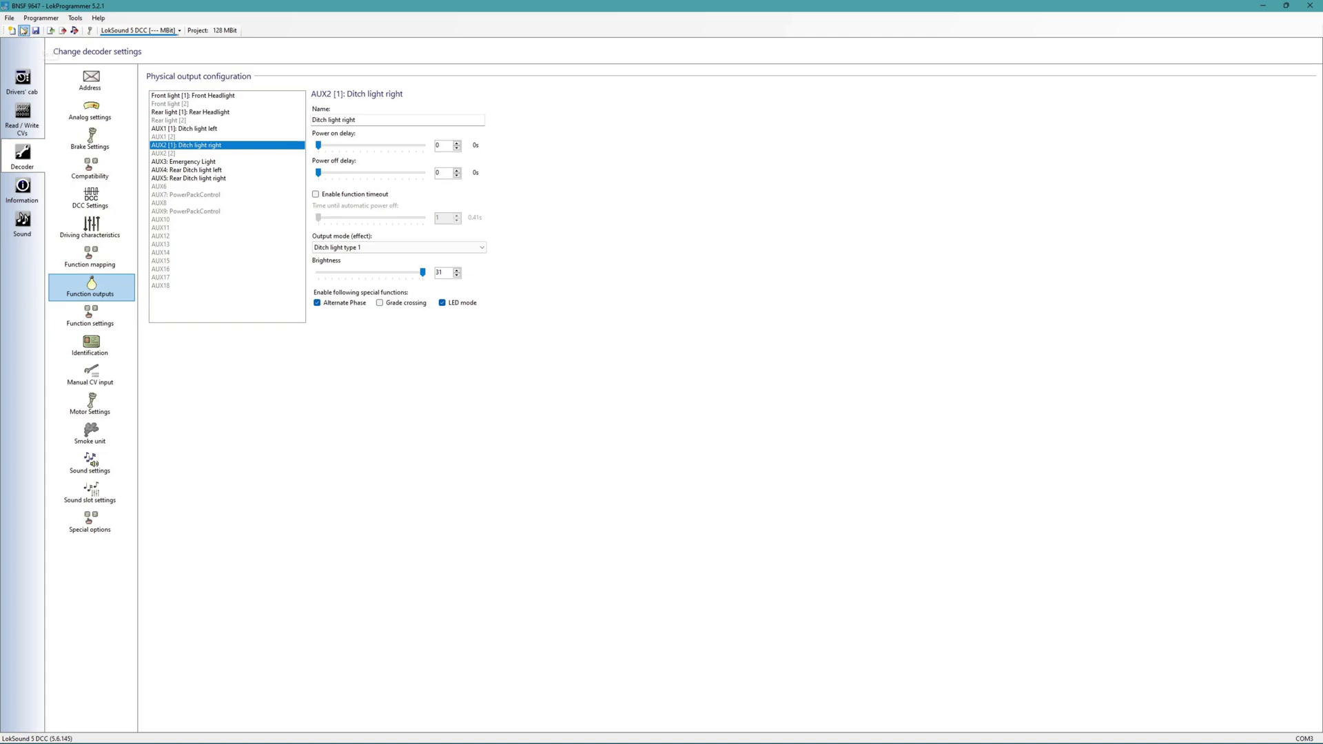
# - Reopen the BNSF 9647 project, discarding the unsaved changes
pyautogui.click(11, 18)
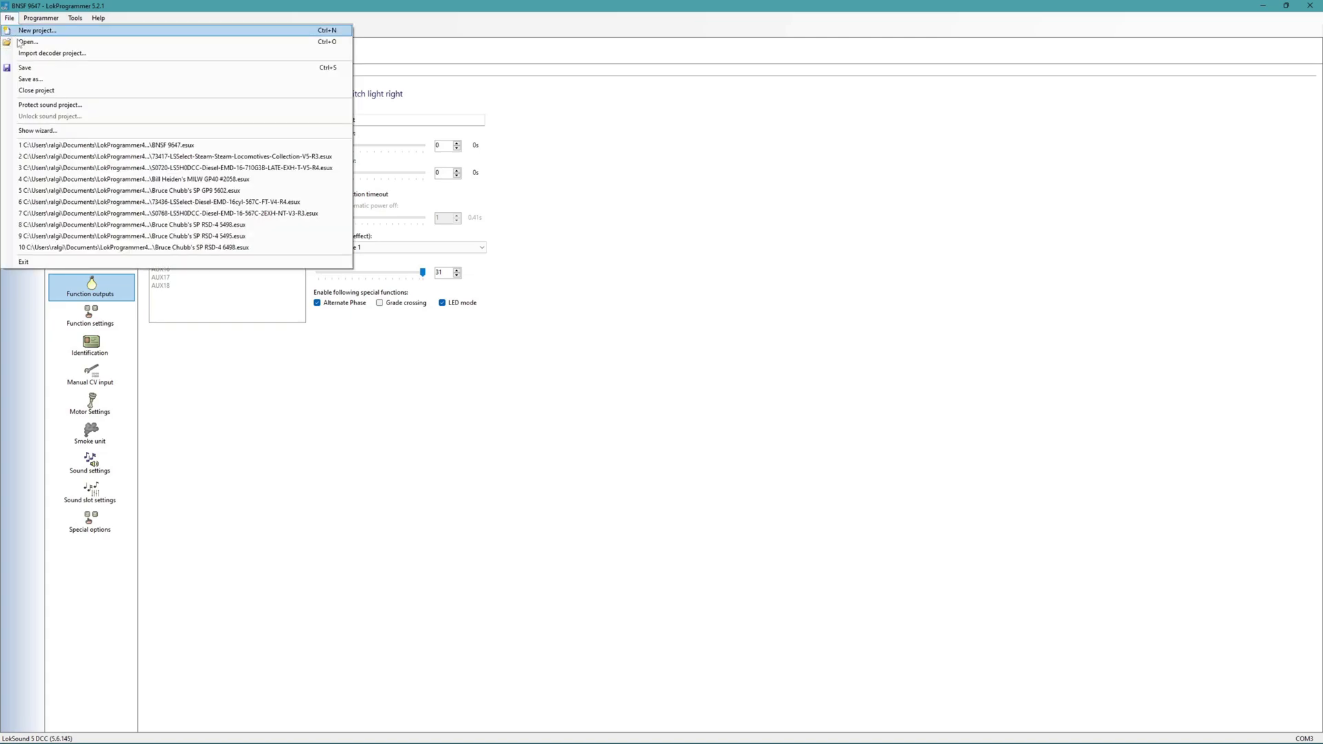
pyautogui.click(60, 156)
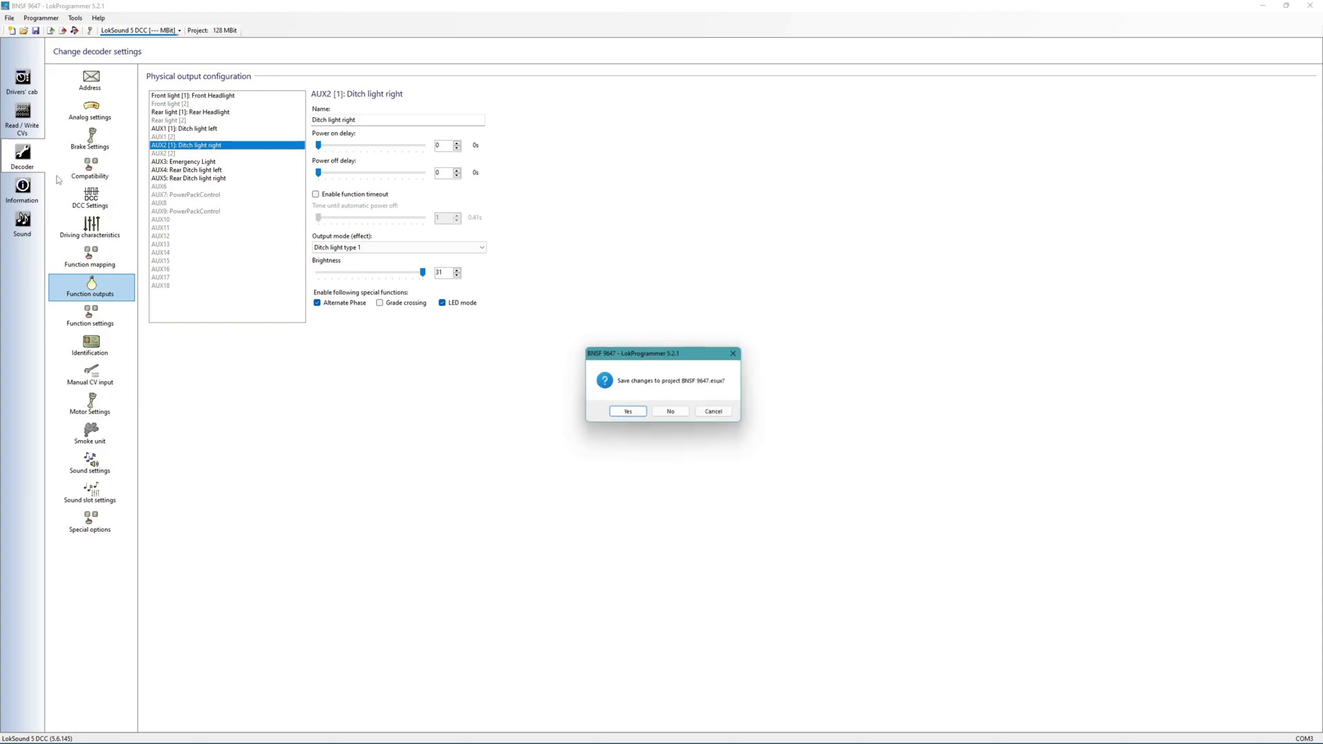
pyautogui.click(671, 411)
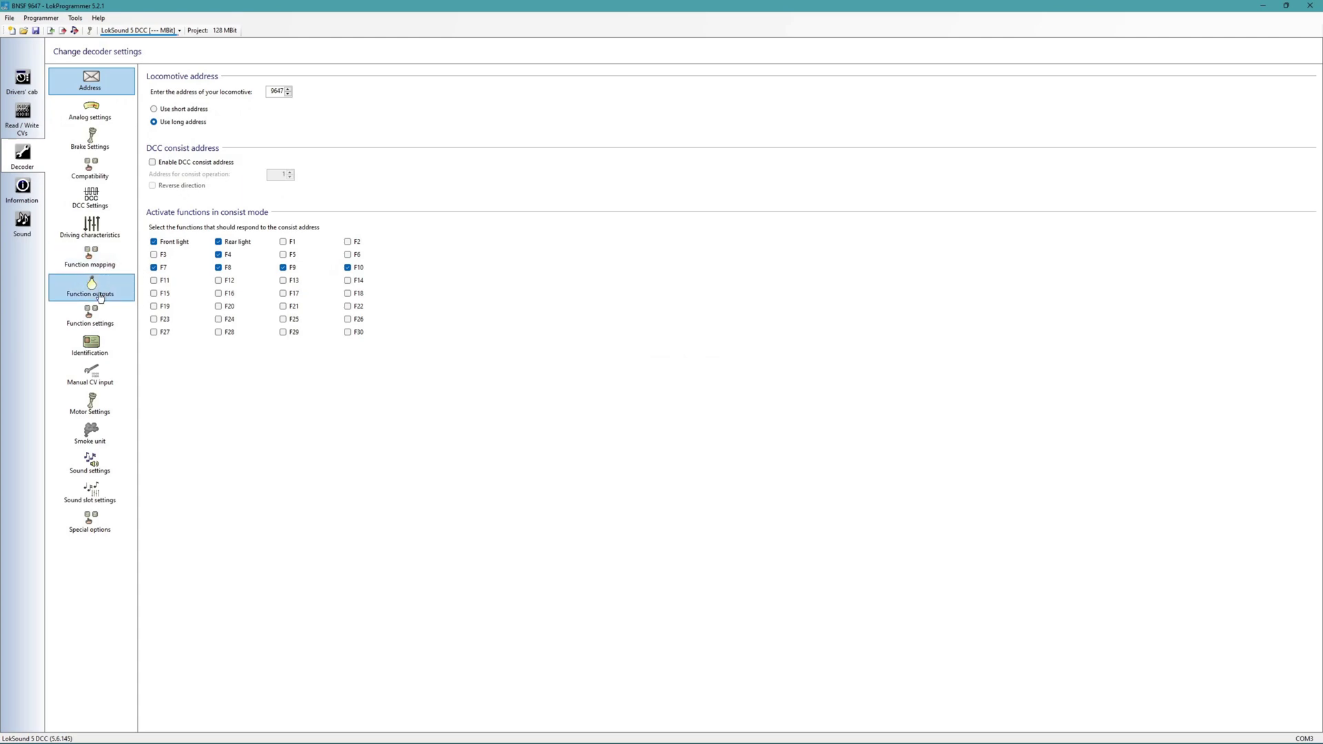
# - Disable "Only play when the driving sound is enabled" for the Random 3 function in the function settings
pyautogui.click(100, 317)
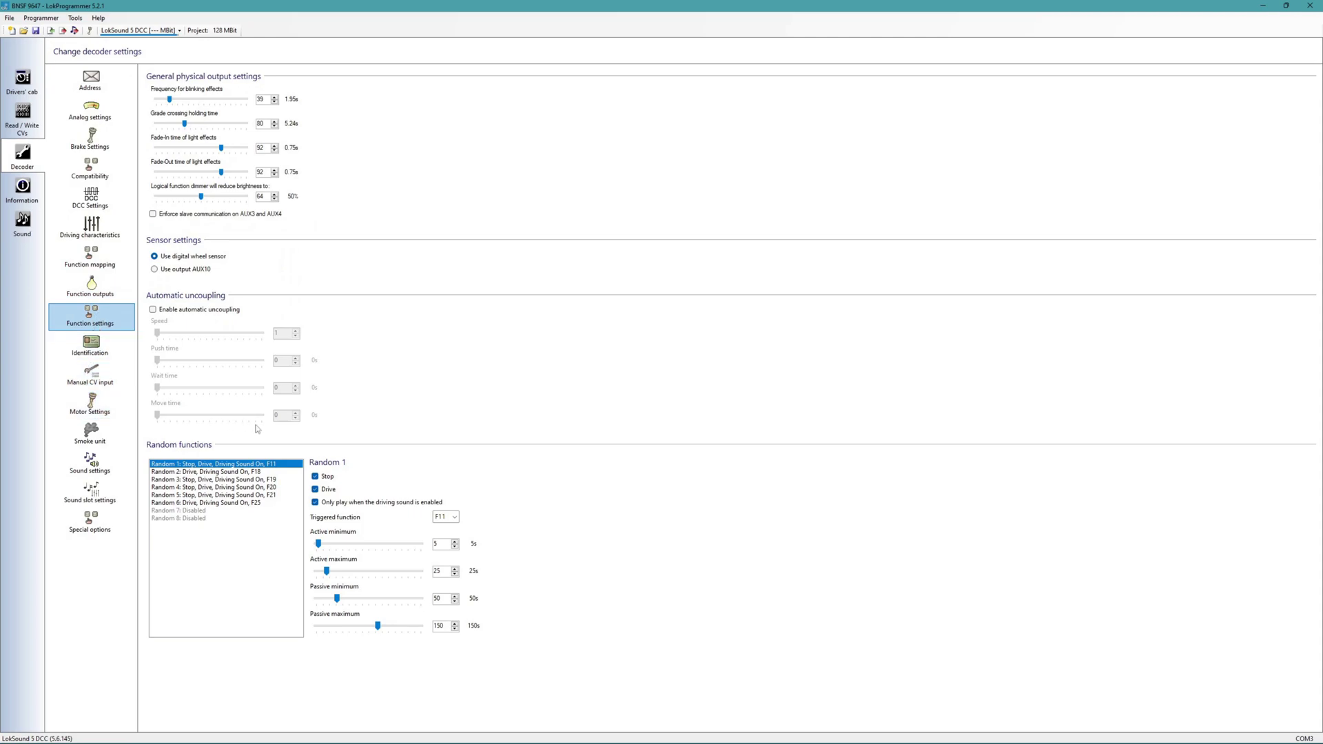
pyautogui.click(253, 480)
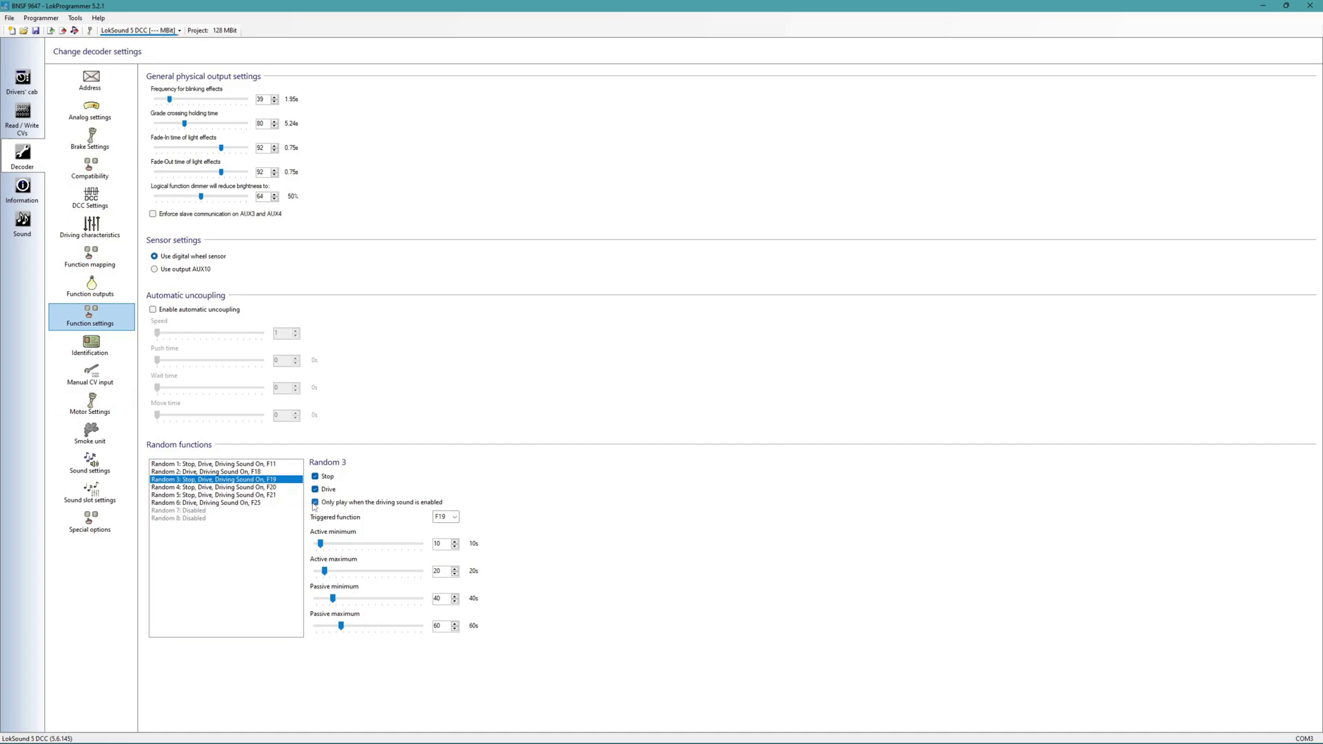
pyautogui.click(315, 503)
# - Assign physical output AUX6 to the F14 row in the function mapping
pyautogui.click(87, 259)
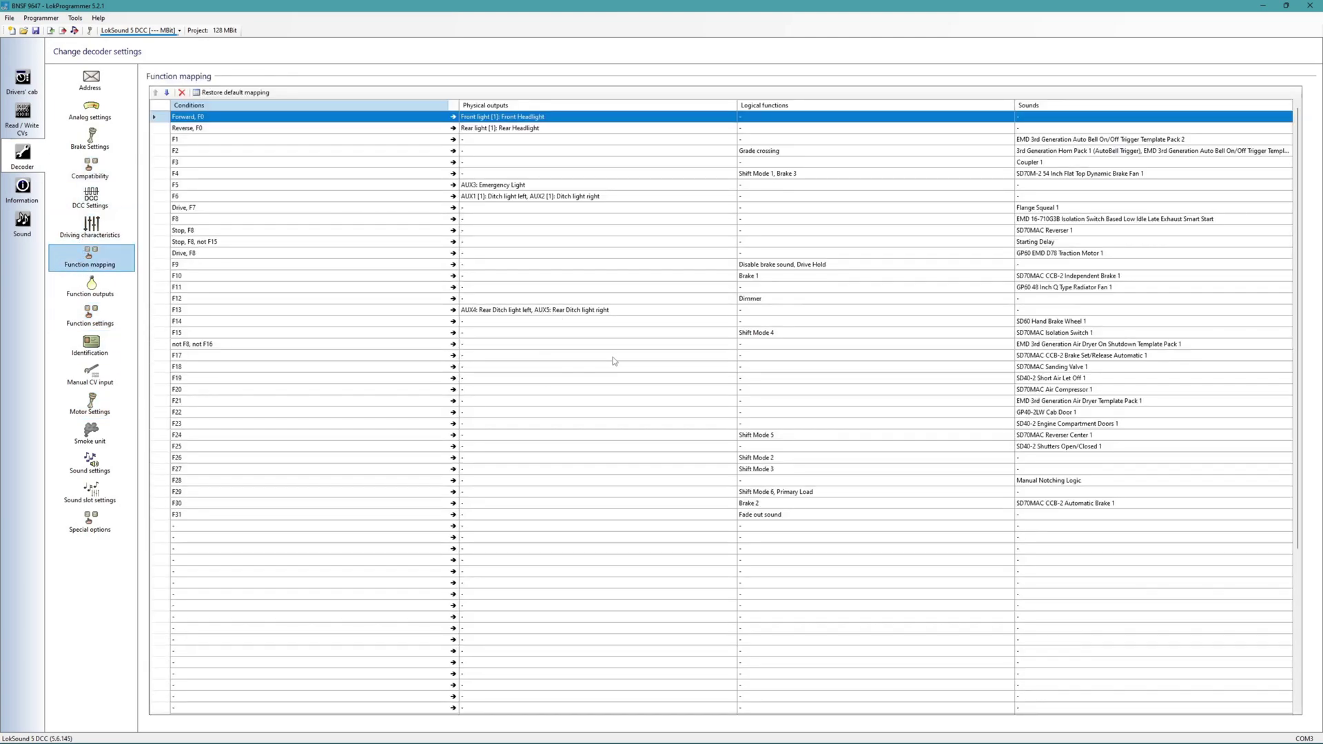
pyautogui.click(732, 323)
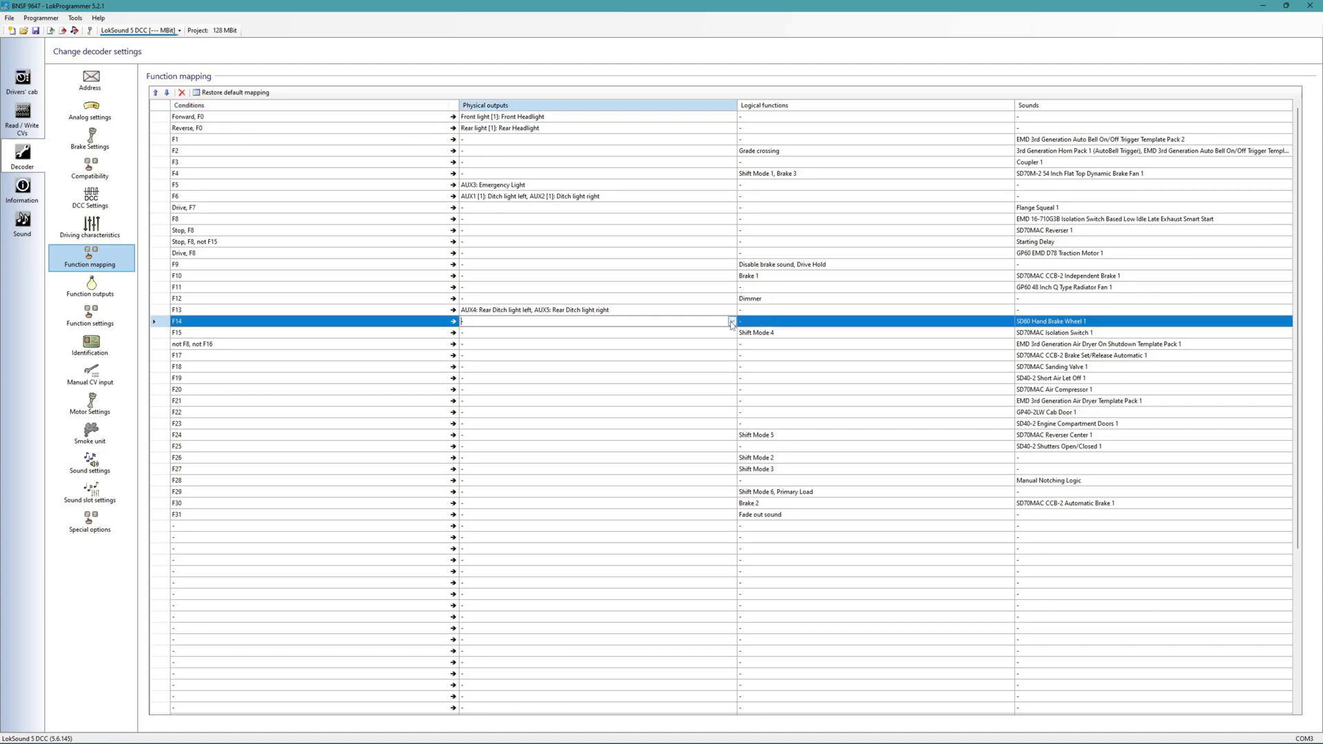
pyautogui.click(732, 322)
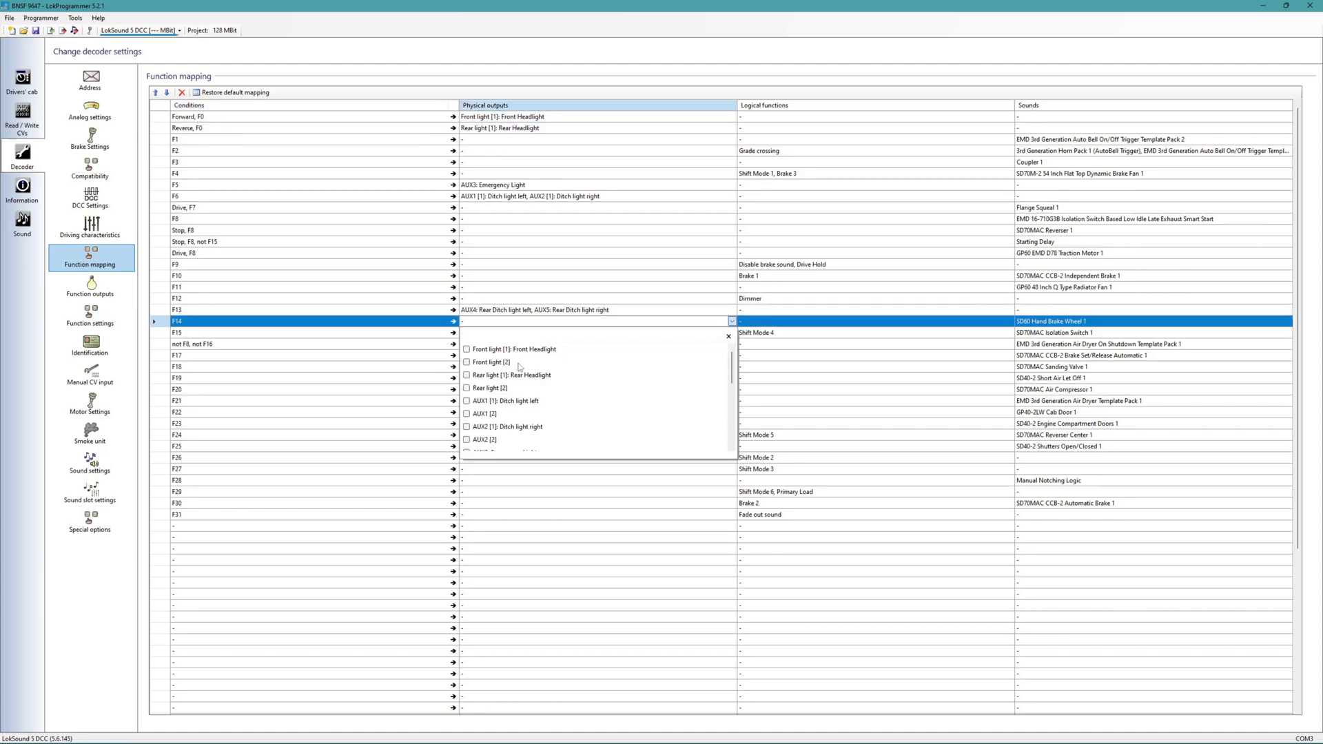
pyautogui.scroll(-3, 469, 405)
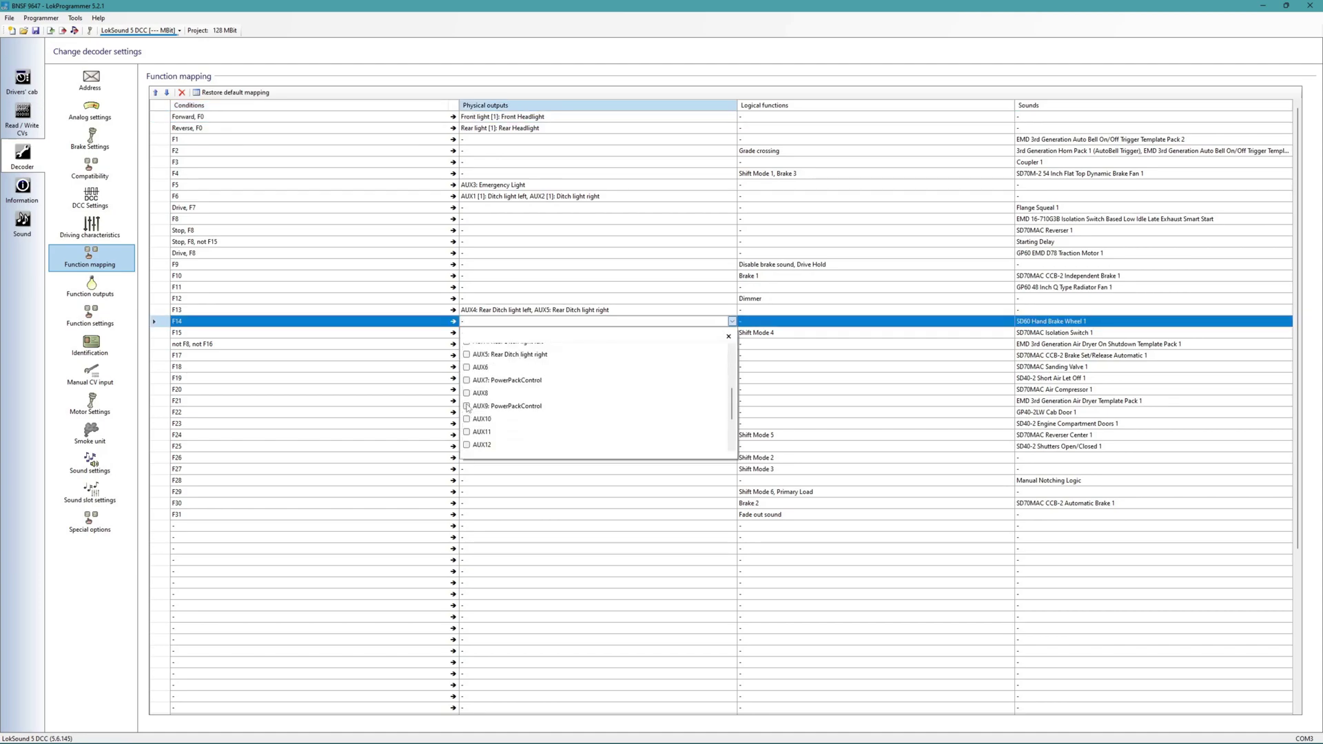
pyautogui.click(466, 367)
pyautogui.click(732, 322)
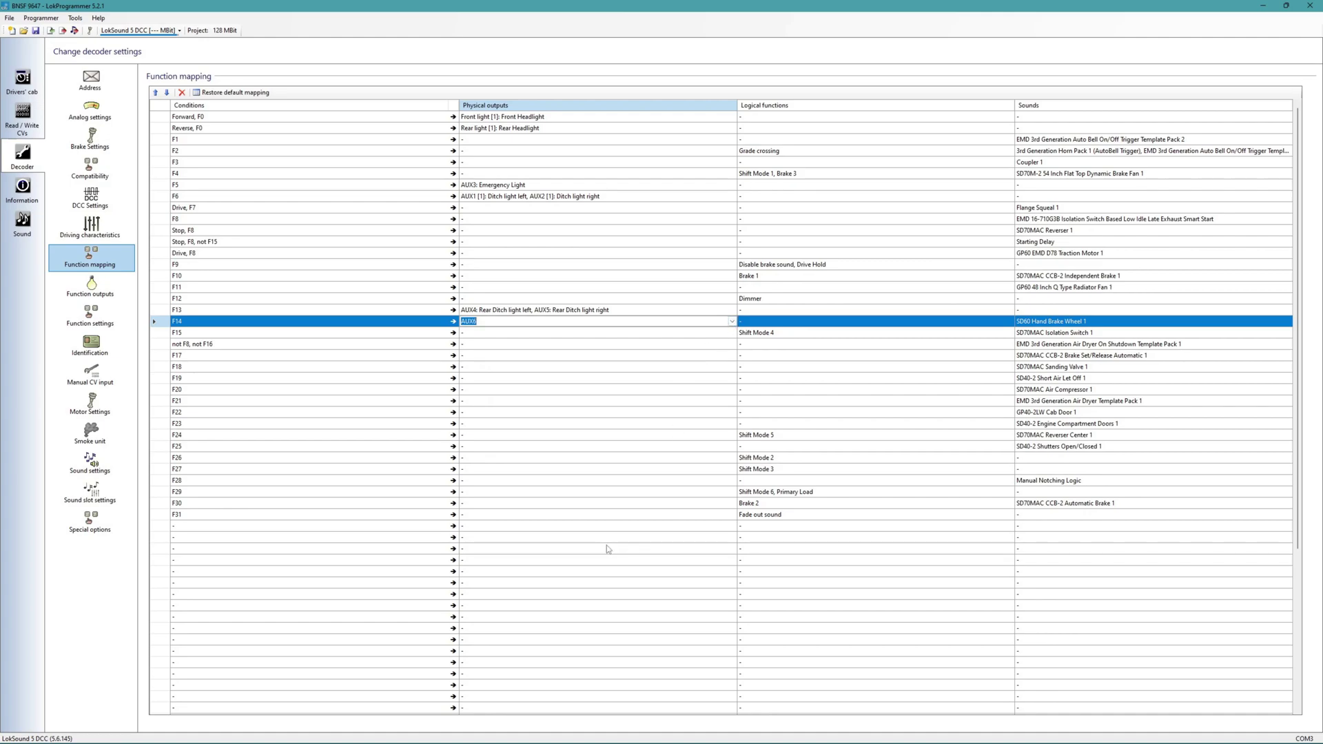
# - Disable the acceleration time, the brake time and the drive-sound starting delay in the driving characteristics
pyautogui.click(92, 233)
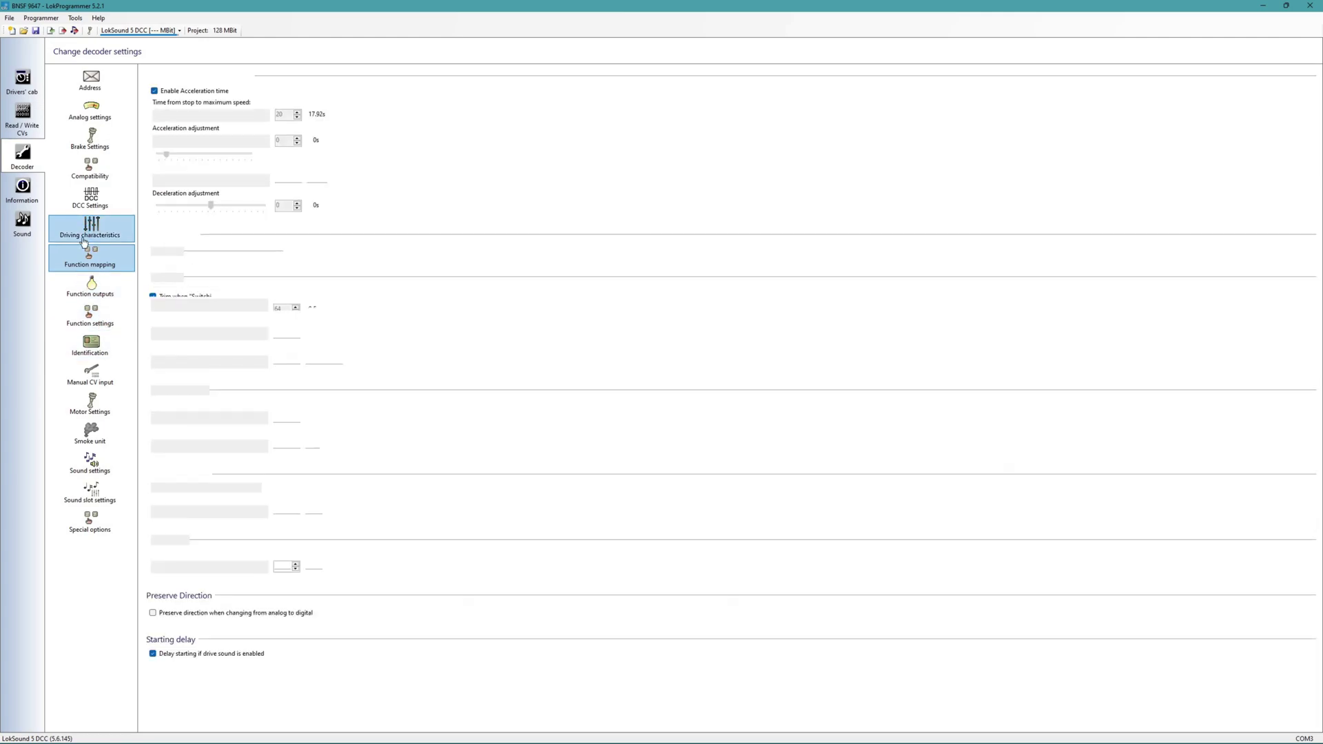
pyautogui.click(155, 91)
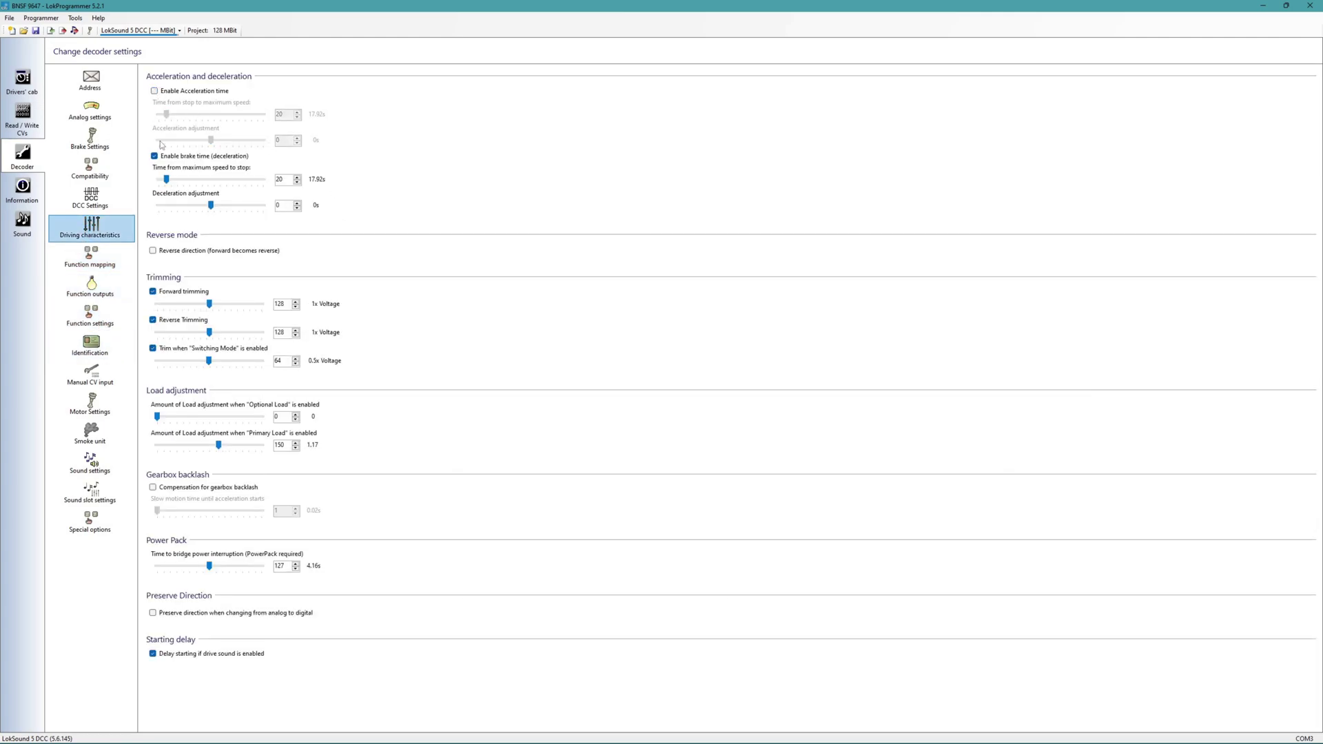
pyautogui.click(155, 156)
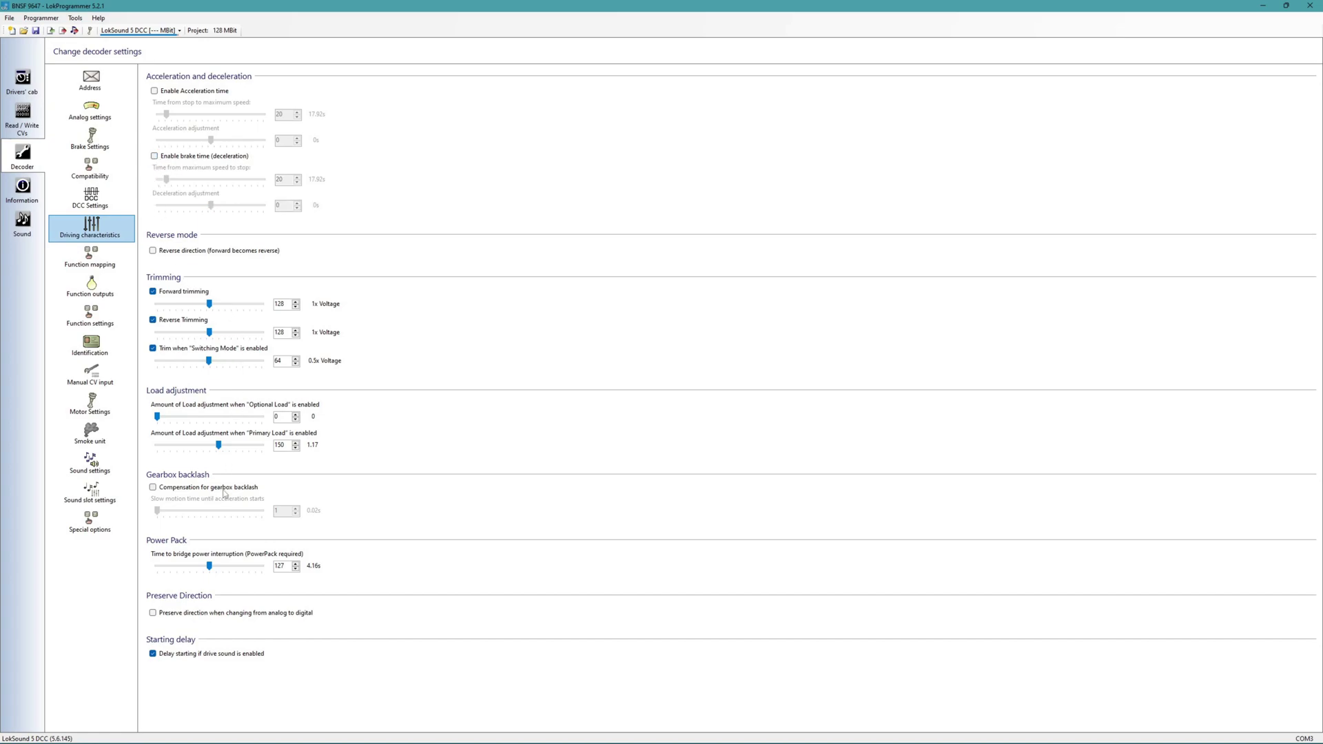
pyautogui.click(153, 654)
# - Display the changed CVs, examine the plain and the CV31/CV32-indexed entries, and close the list
pyautogui.click(75, 18)
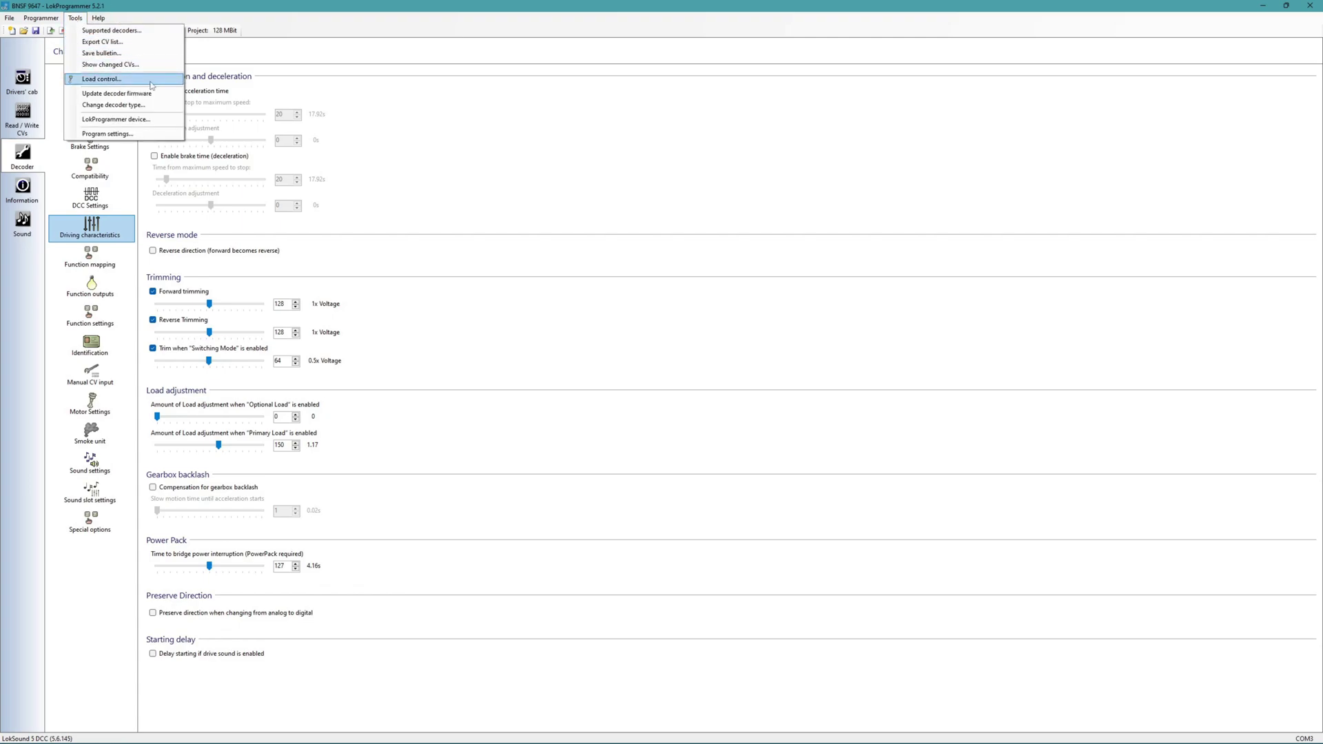
pyautogui.click(110, 64)
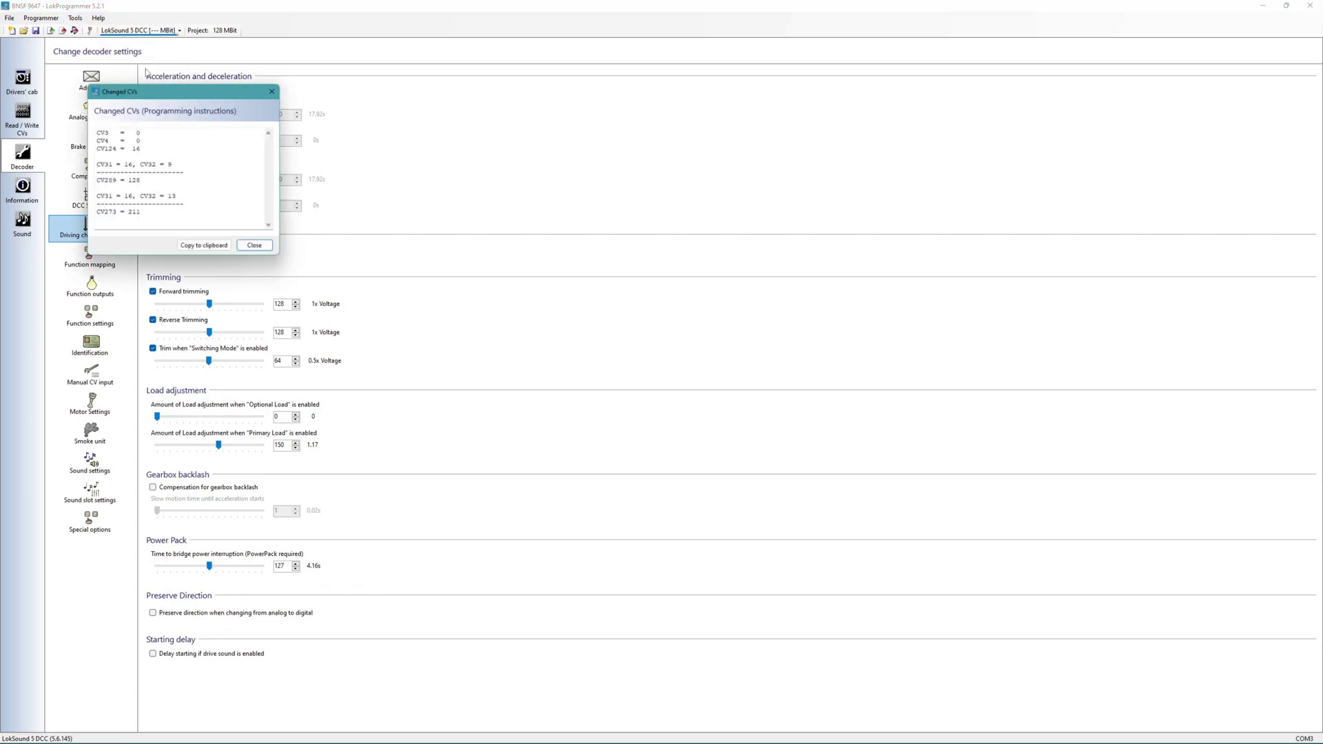
pyautogui.moveTo(168, 94); pyautogui.dragTo(177, 93)
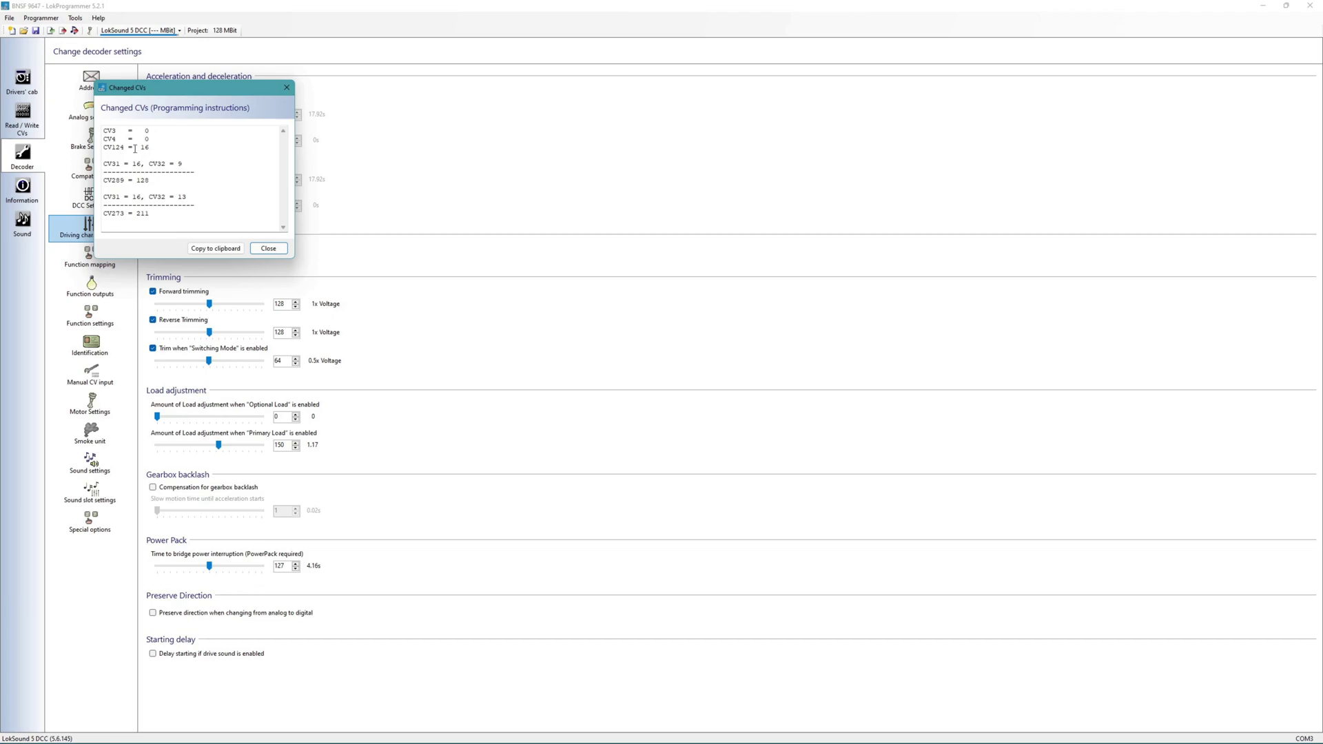
pyautogui.moveTo(103, 129); pyautogui.dragTo(159, 146)
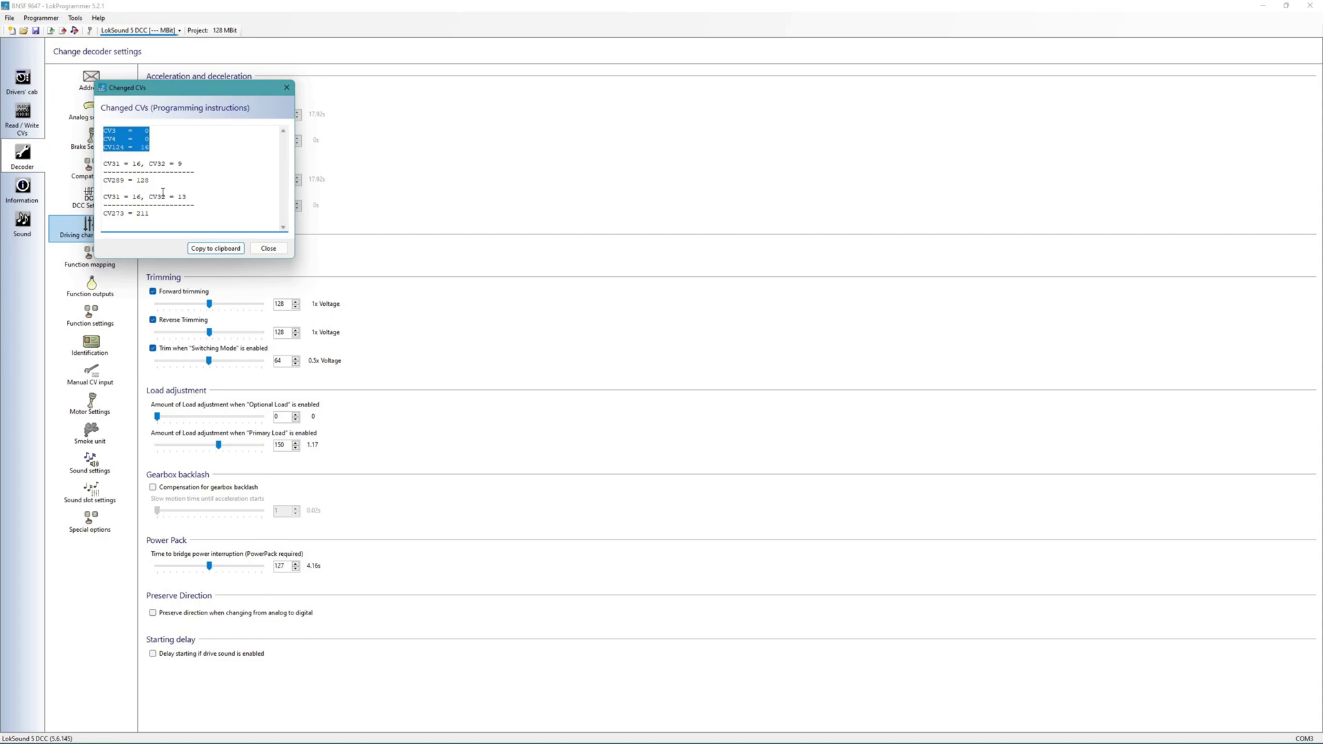
pyautogui.moveTo(150, 213); pyautogui.dragTo(95, 164)
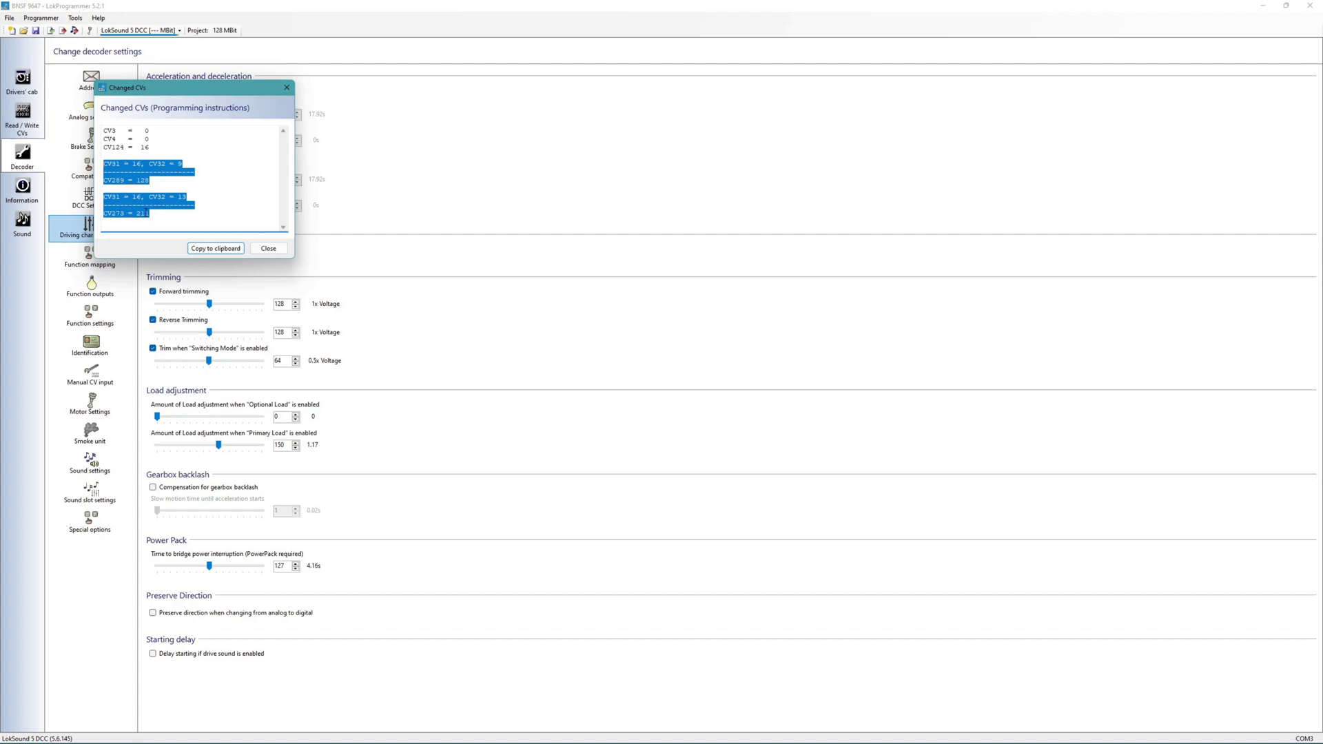
pyautogui.click(167, 212)
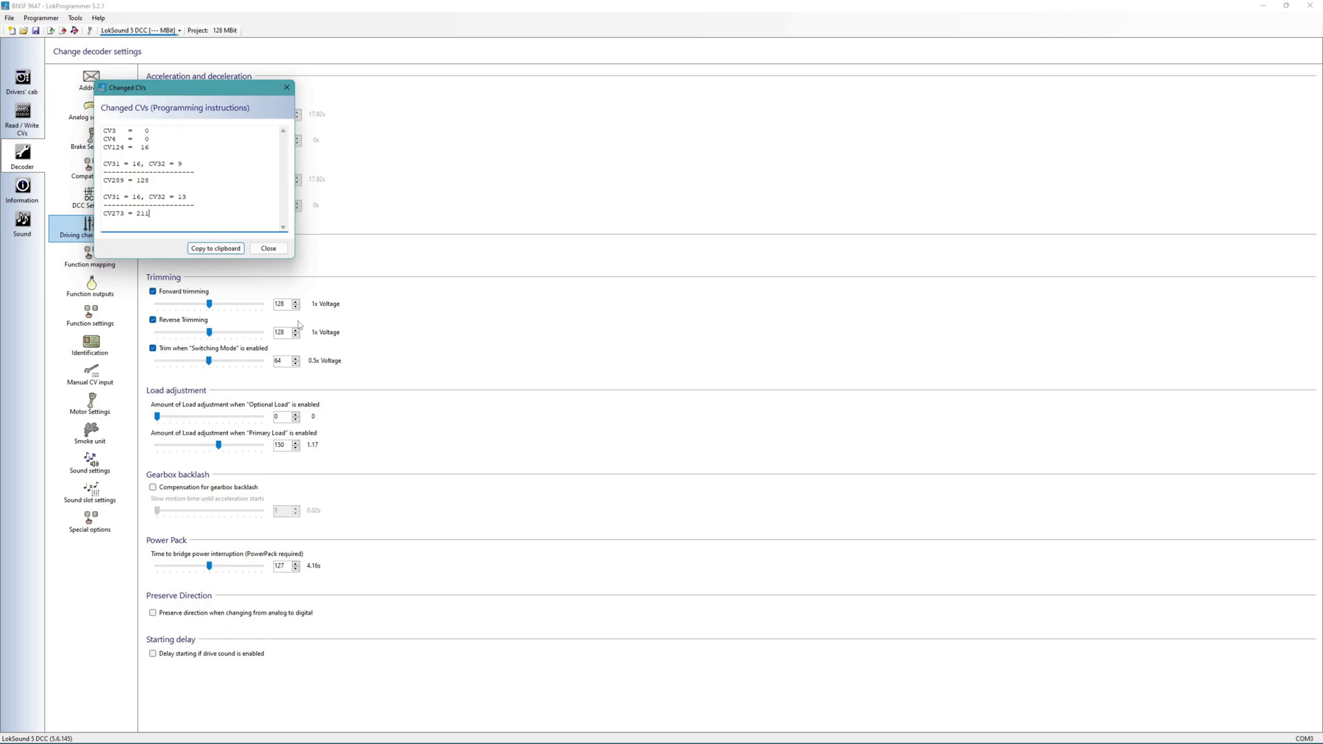
pyautogui.click(268, 249)
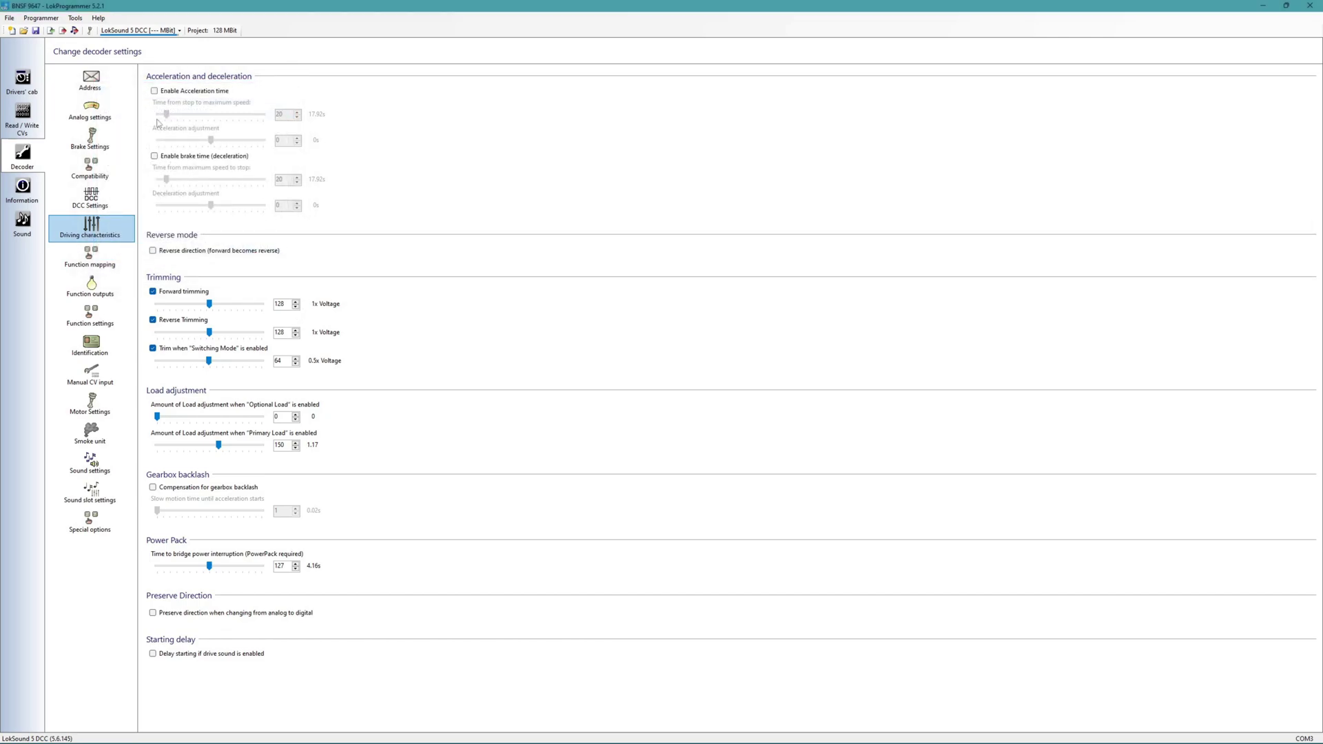